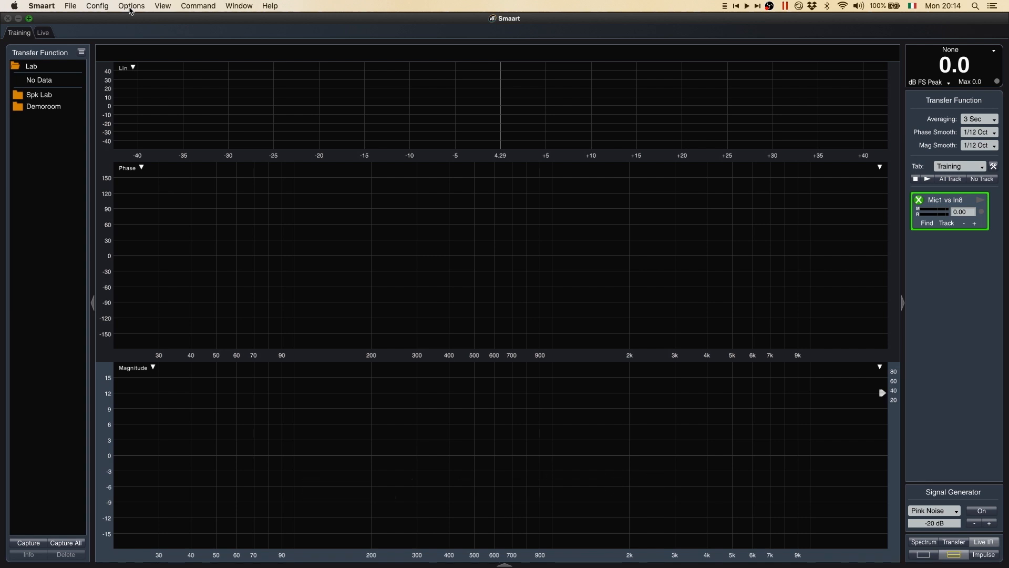
Enable the API in Smaart's options on port 26000 and confirm the settings.
left_click(131, 6)
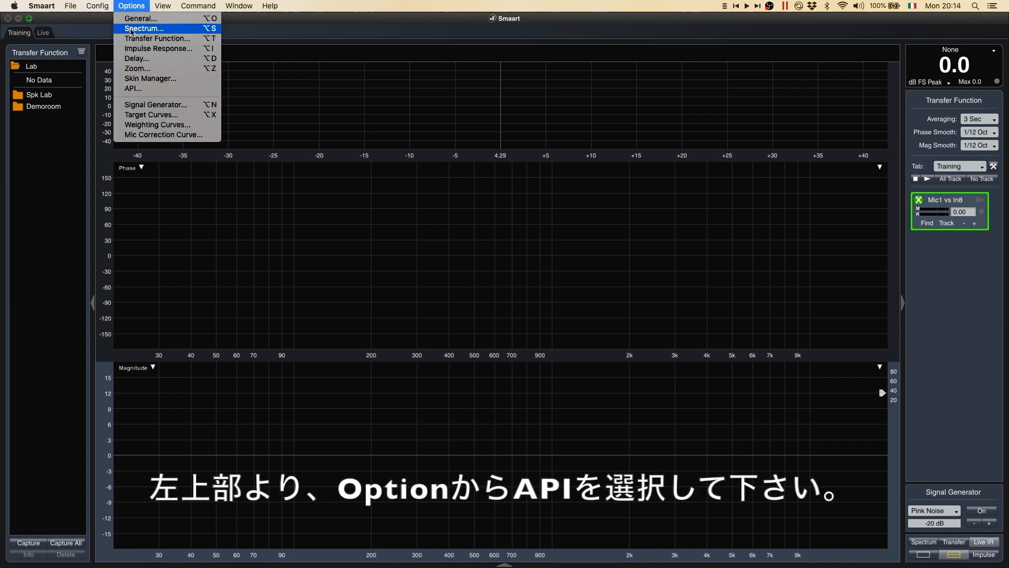
left_click(134, 89)
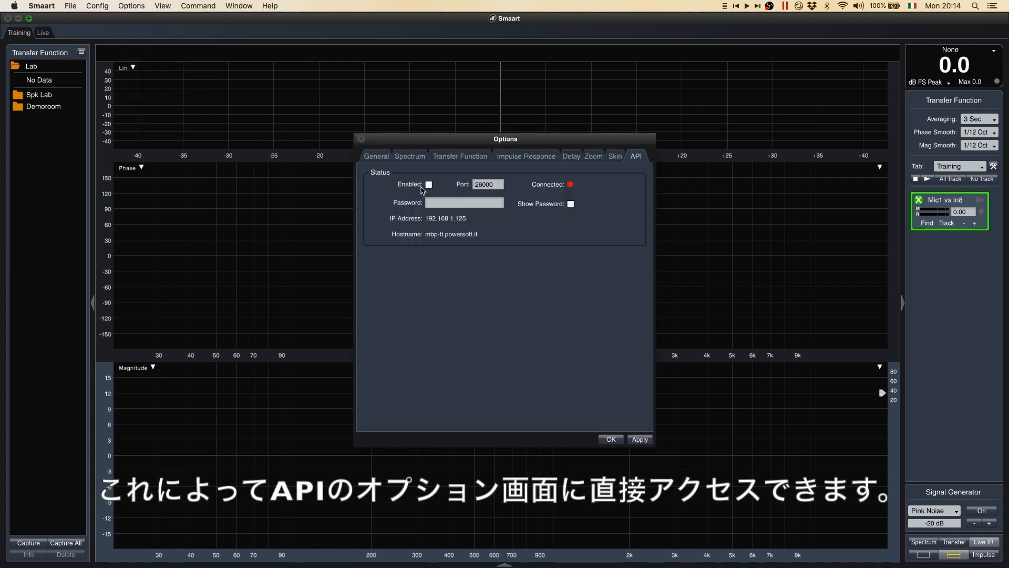
left_click(429, 184)
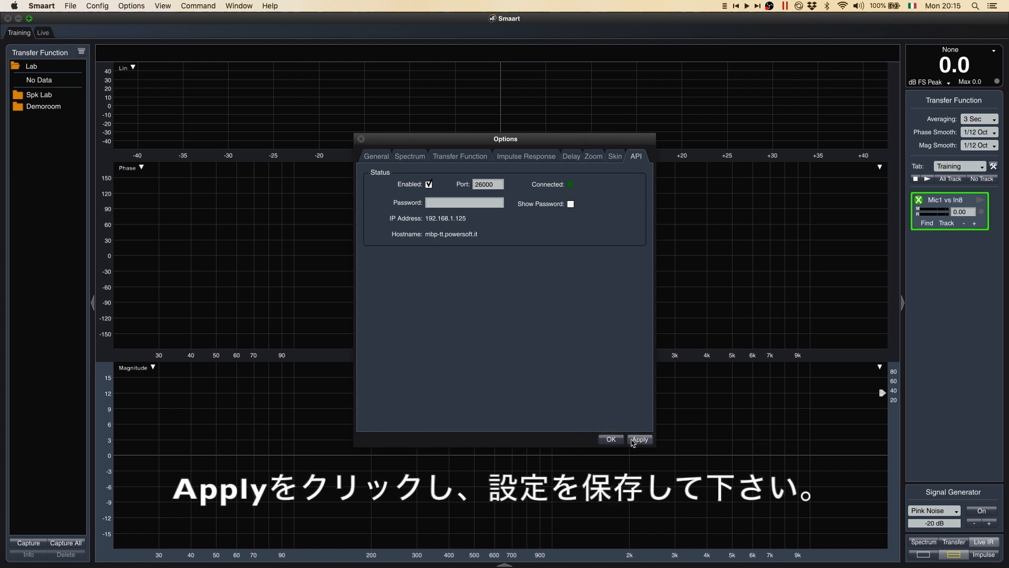
left_click(613, 440)
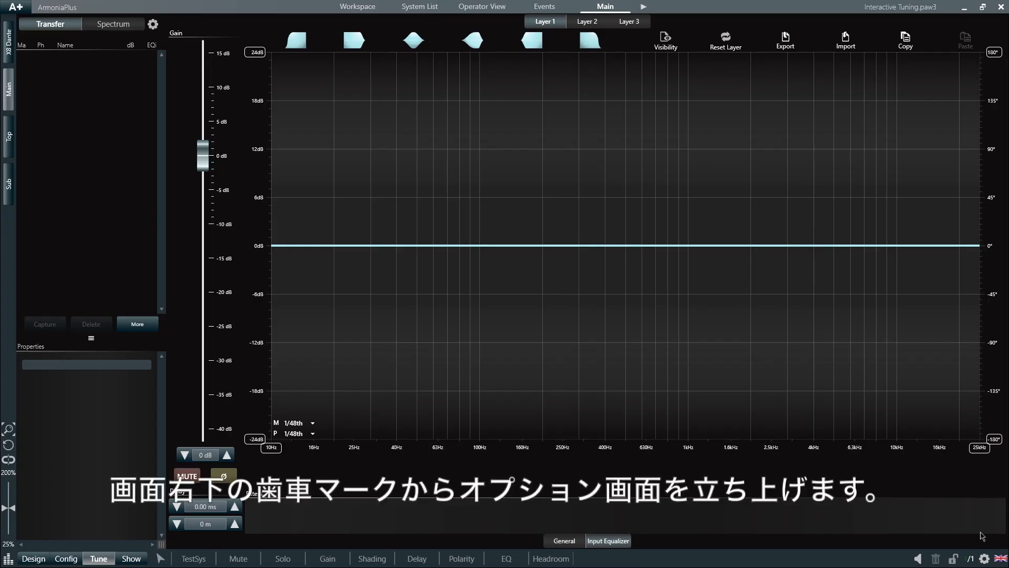
In ArmoniaPlus, review the Interactive Tuning options for the default capture extension and the curves store path.
left_click(984, 558)
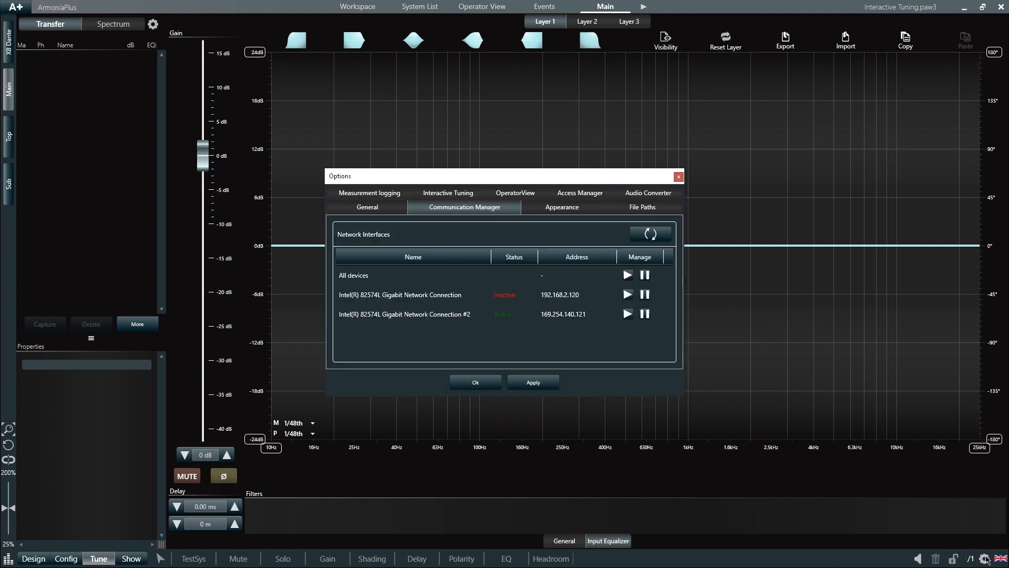
left_click(461, 199)
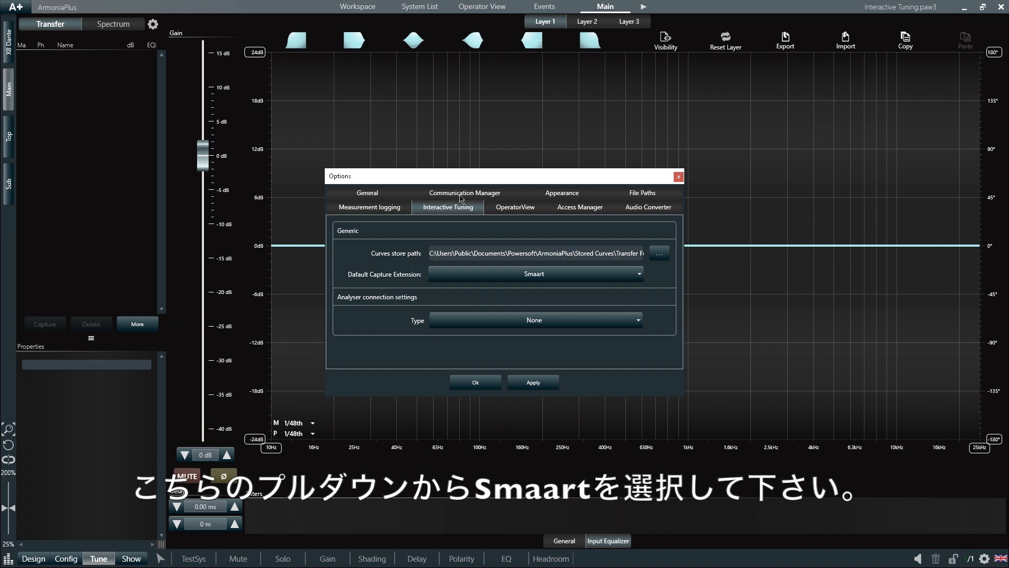
left_click(621, 280)
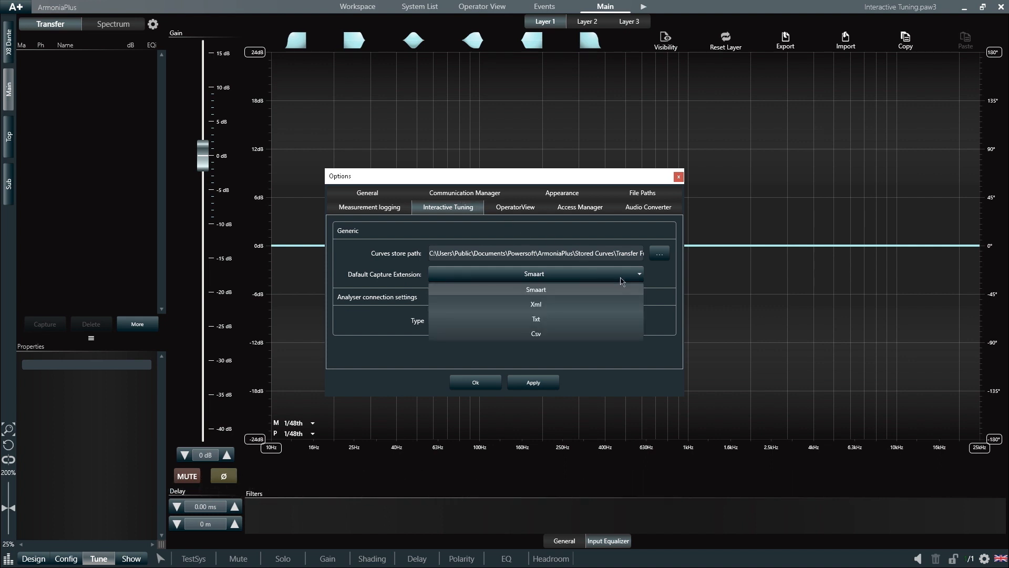
left_click(620, 280)
left_click(663, 259)
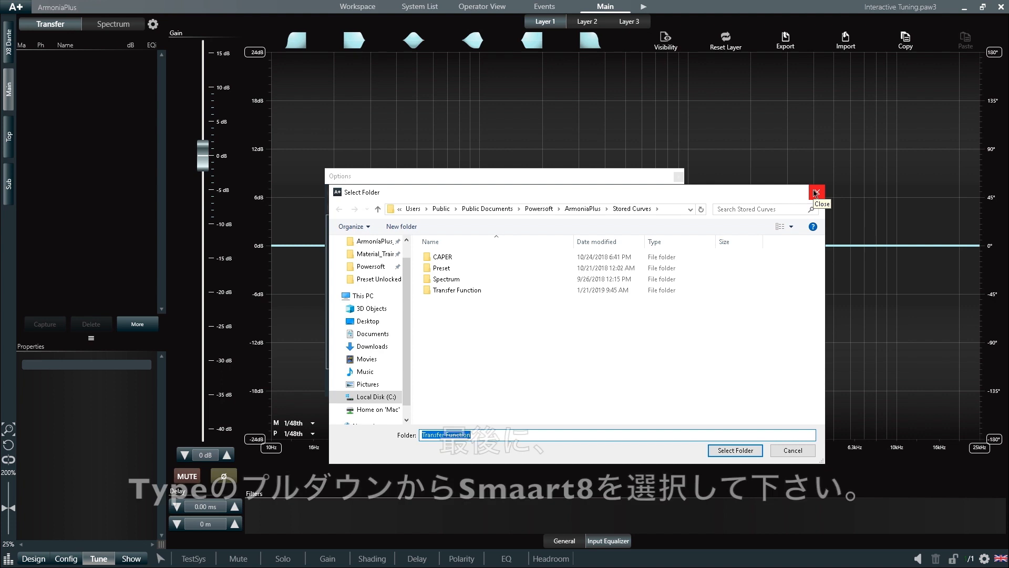
left_click(816, 193)
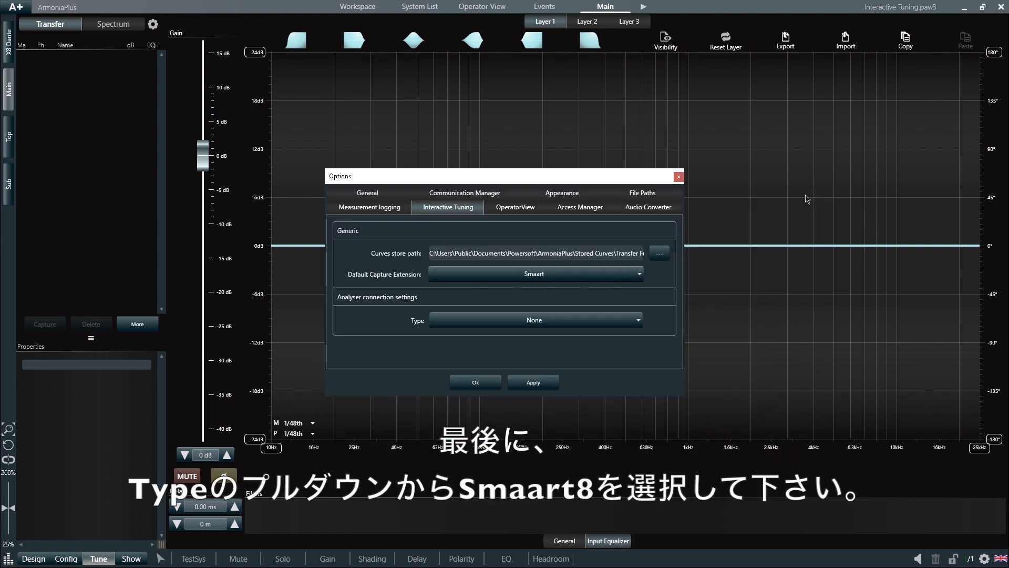
Set the analyser connection type to SmaartV8, refresh and select its IP address, and apply the options.
left_click(581, 319)
left_click(571, 350)
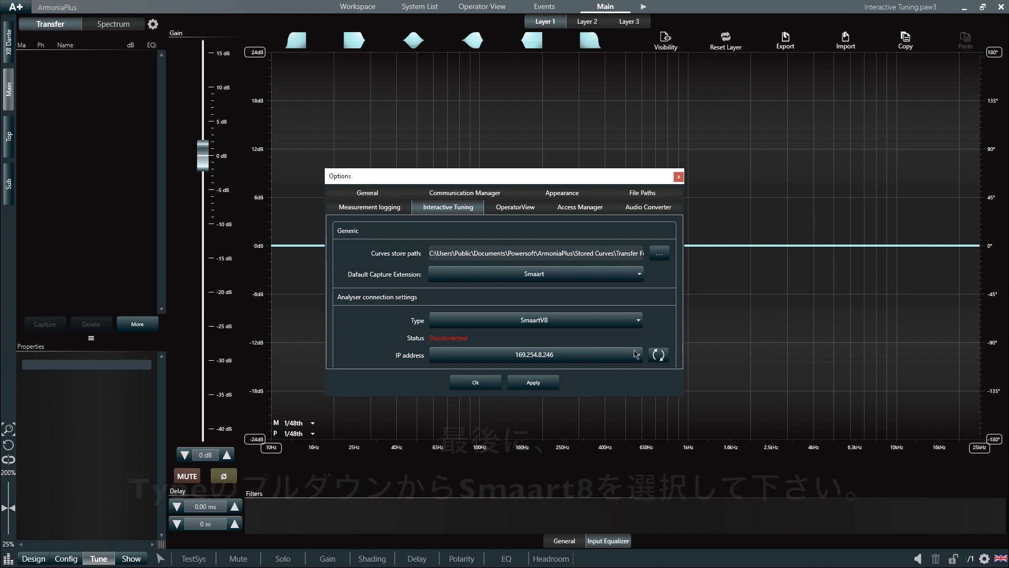
left_click(658, 355)
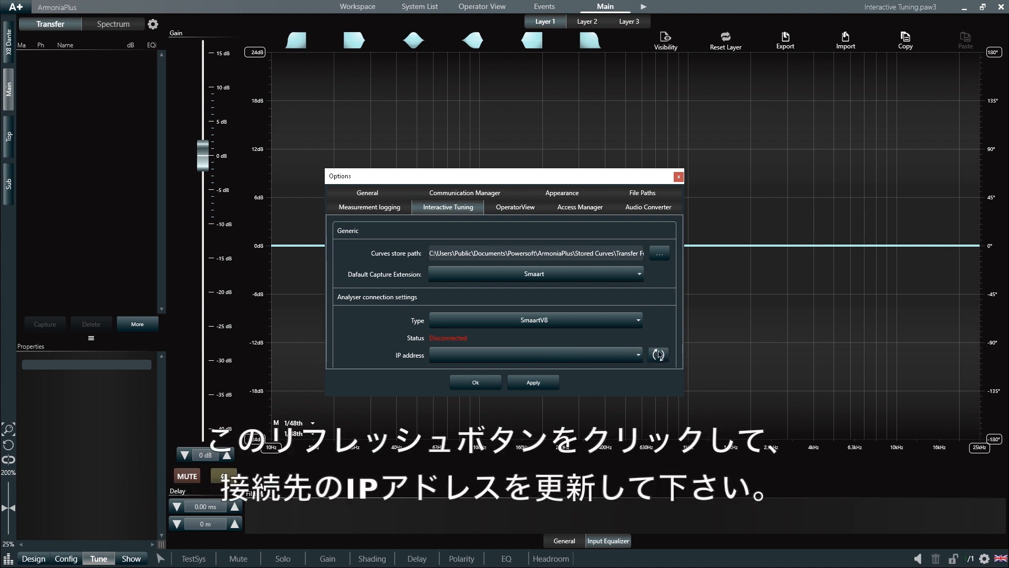
left_click(622, 358)
left_click(584, 371)
left_click(548, 384)
left_click(492, 381)
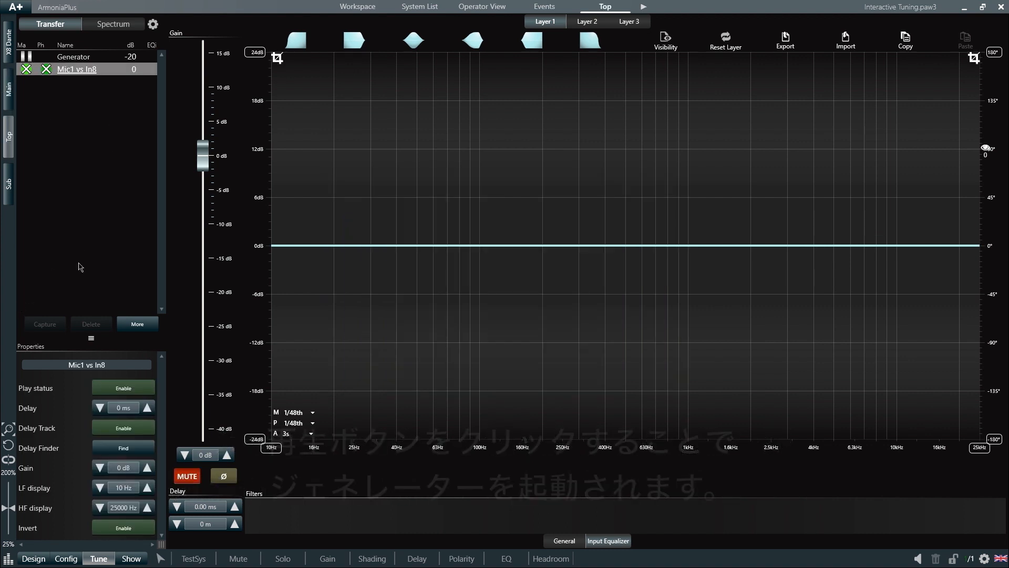
Start the Mic1 vs In8 measurement with its magnitude and phase traces shown, and find and insert its delay.
left_click(113, 387)
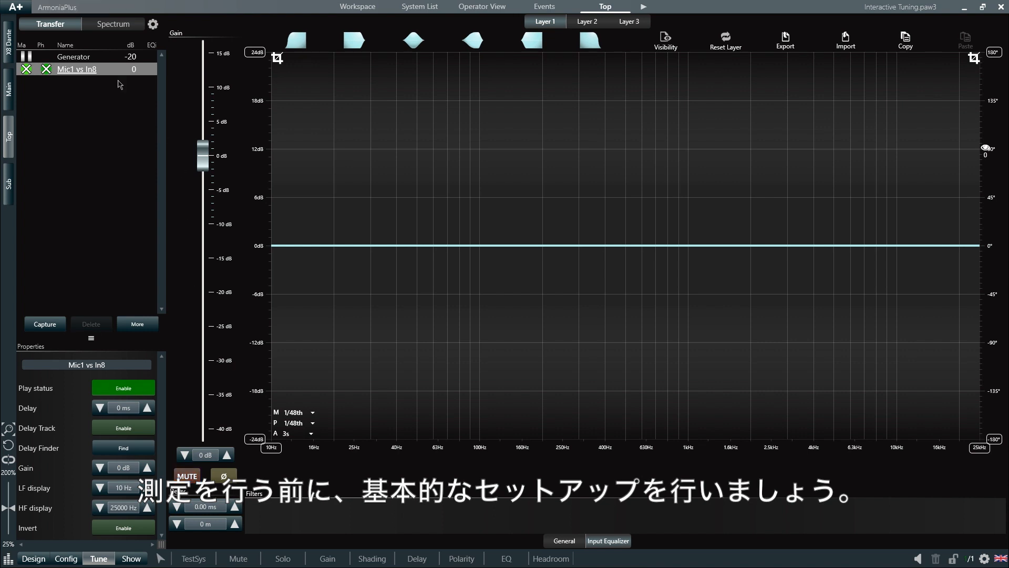
left_click(29, 70)
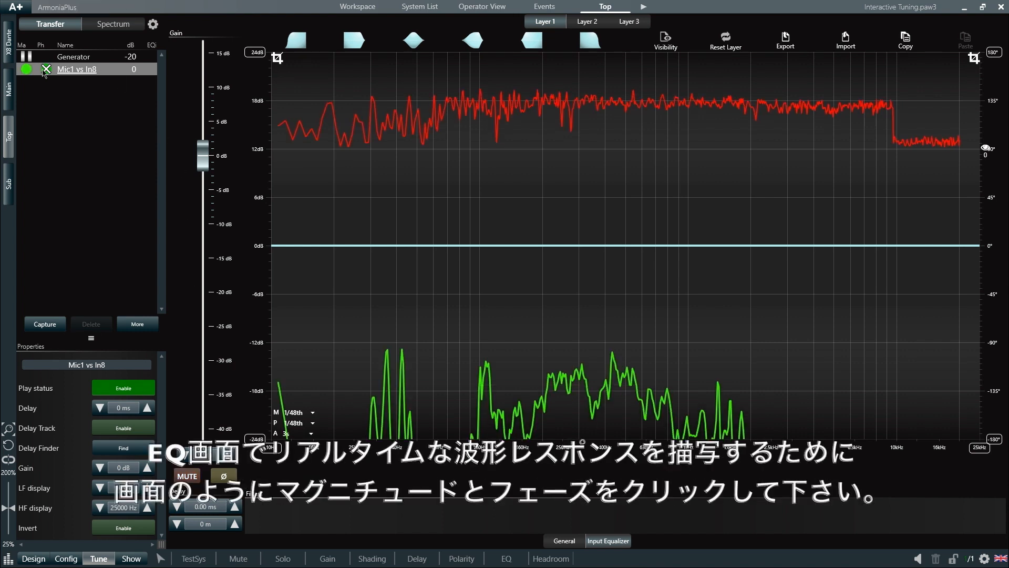
left_click(45, 68)
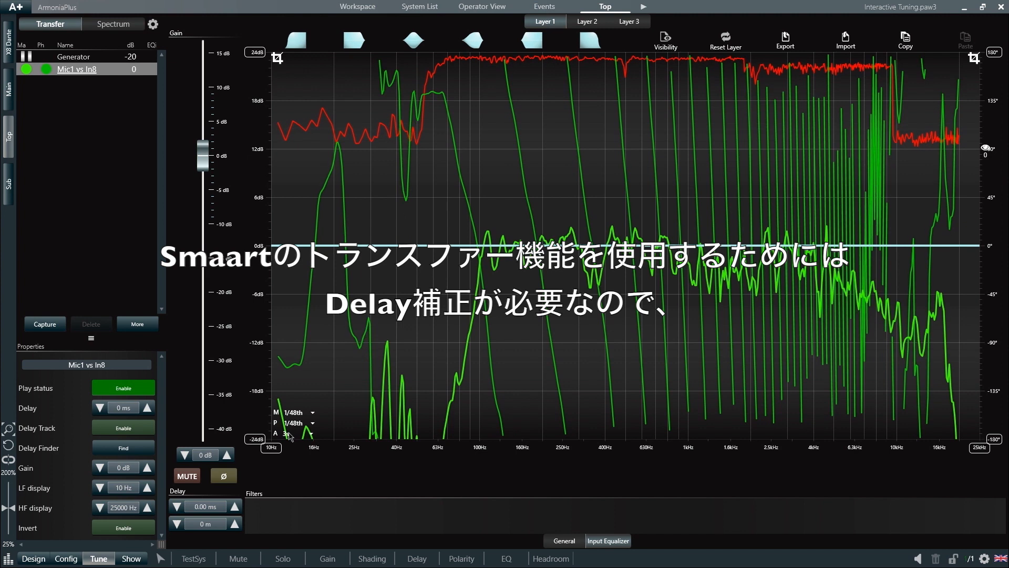
left_click(122, 447)
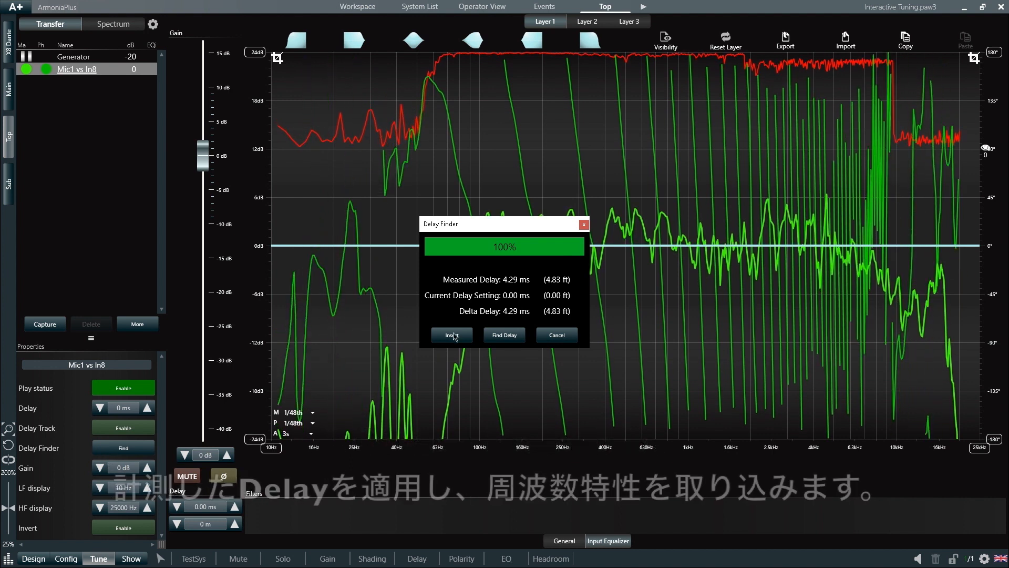
left_click(452, 335)
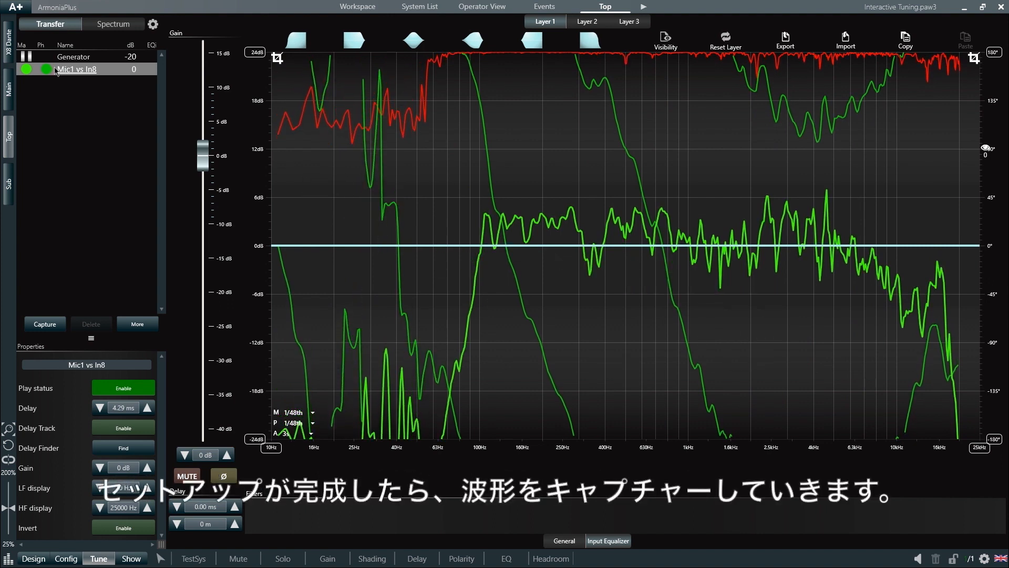
Capture the Mic1 vs In8 response of the Top group and stop the generator.
left_click(55, 323)
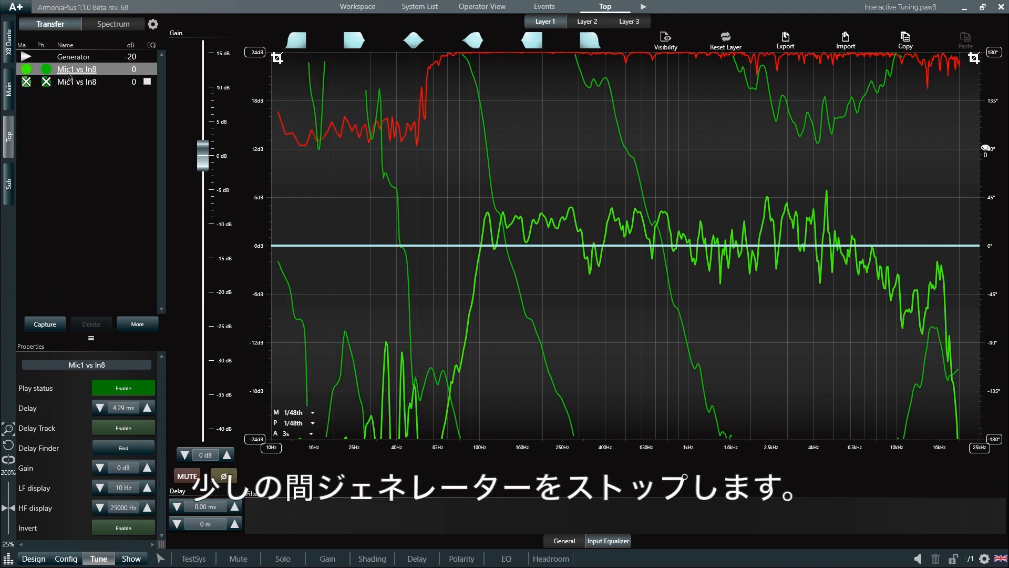
left_click(25, 56)
Rename the captured curve Top and enable its EQ Interaction for the Top group.
left_click(74, 82)
left_click(121, 364)
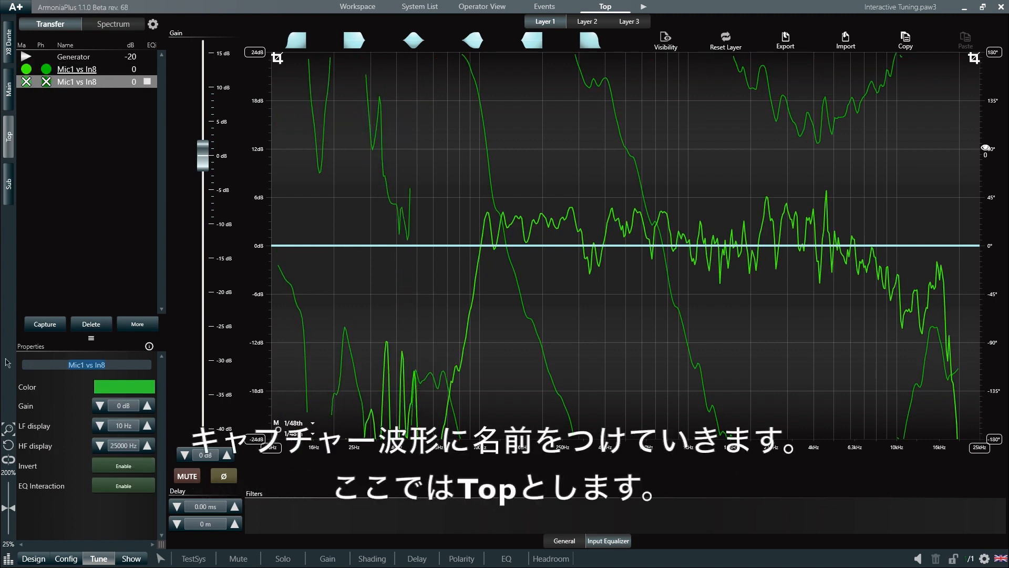
type("Top")
key("Return")
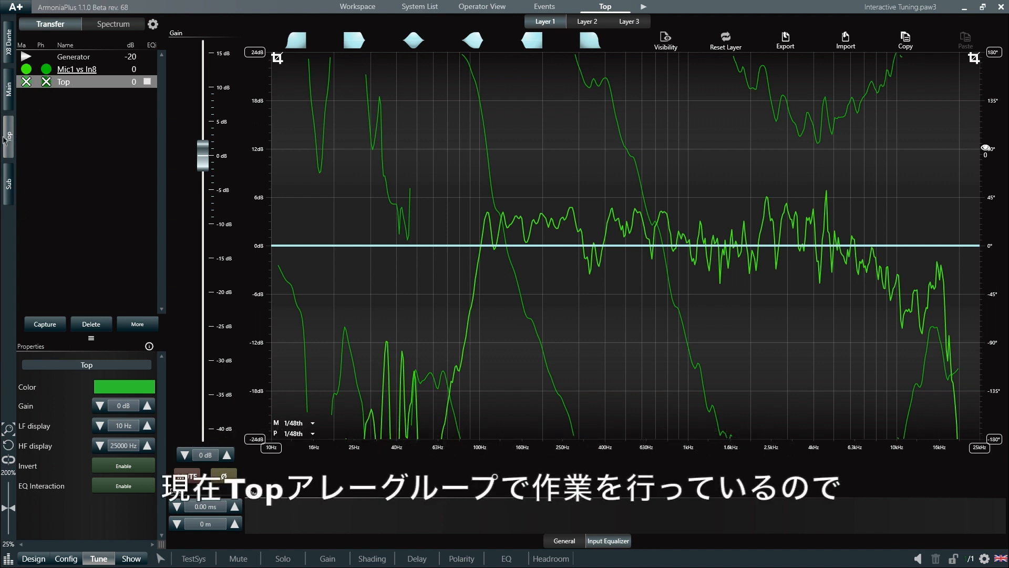
left_click(147, 82)
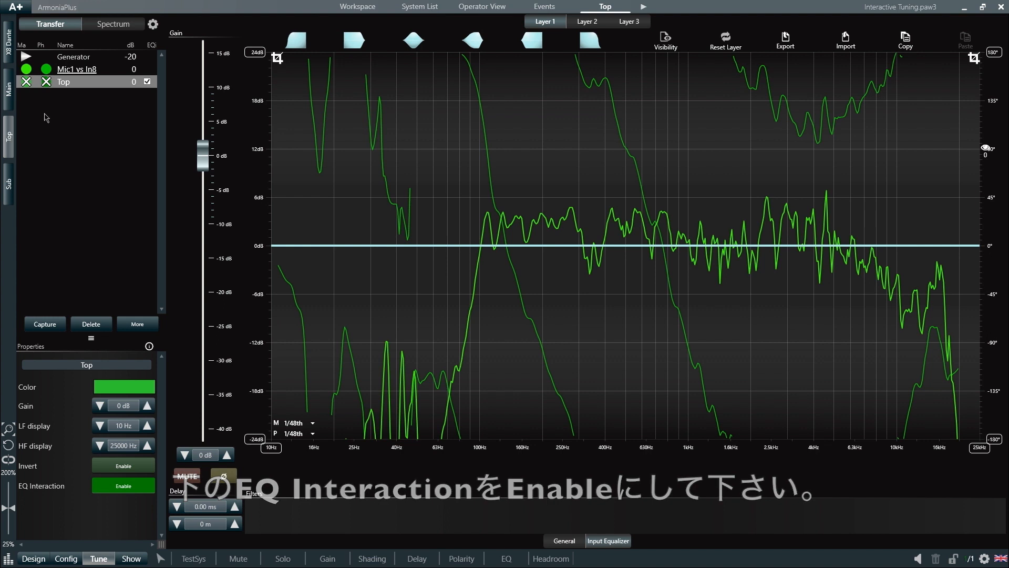
Unmute the Sub group and capture its response from the live Mic1 vs In8 measurement.
left_click(8, 183)
left_click(182, 477)
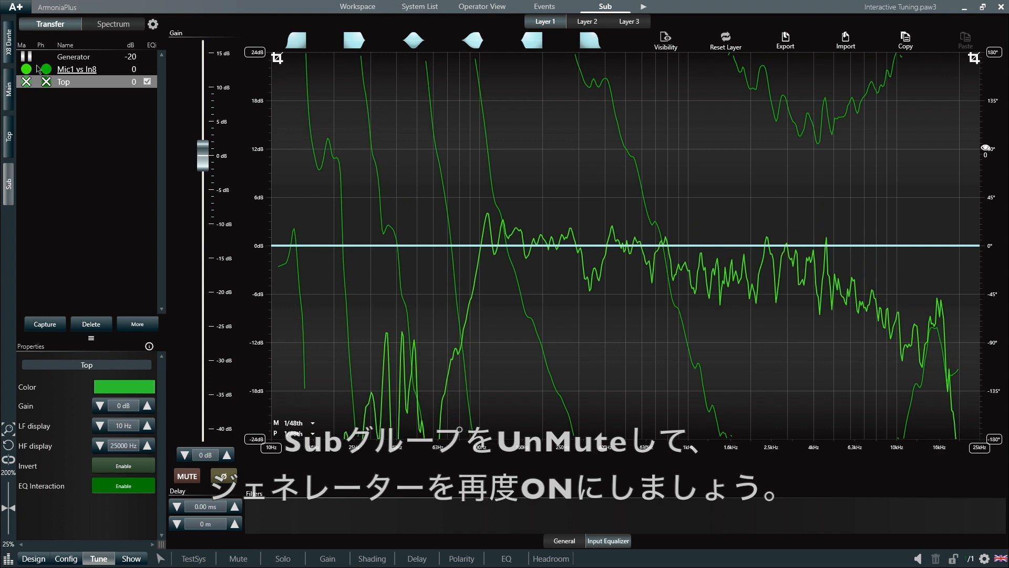
left_click(72, 70)
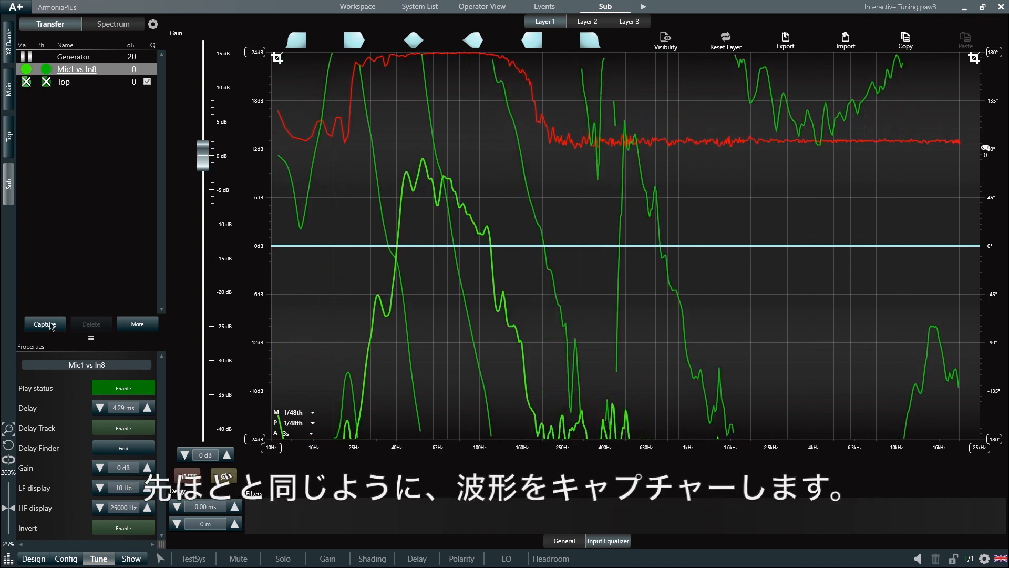
left_click(51, 326)
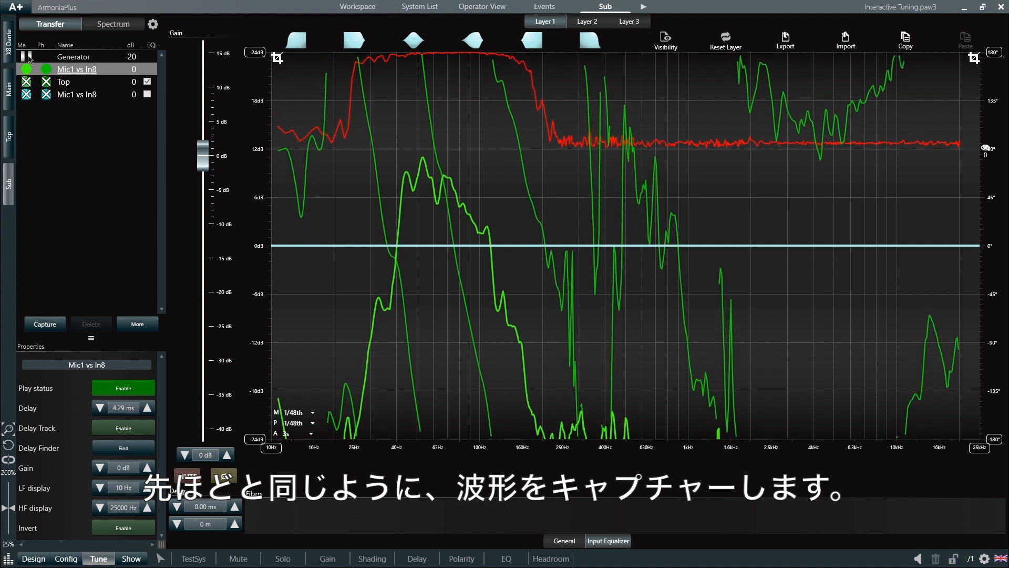
Stop the generator and hide the live Mic1 vs In8 magnitude and phase traces.
left_click(26, 57)
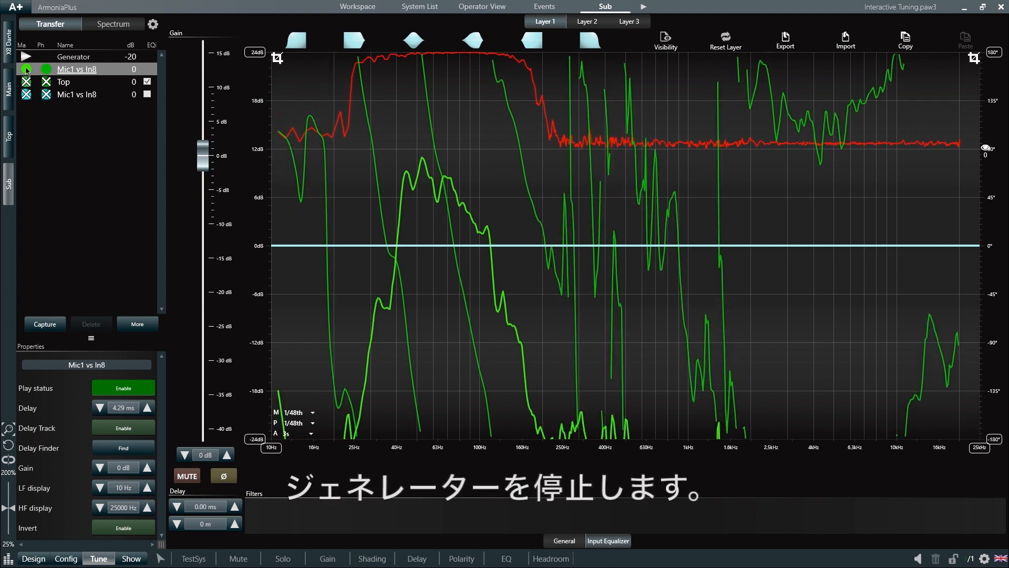
left_click(27, 69)
left_click(51, 69)
Rename the newly captured curve Sub and enable its EQ Interaction for the Sub group.
left_click(62, 97)
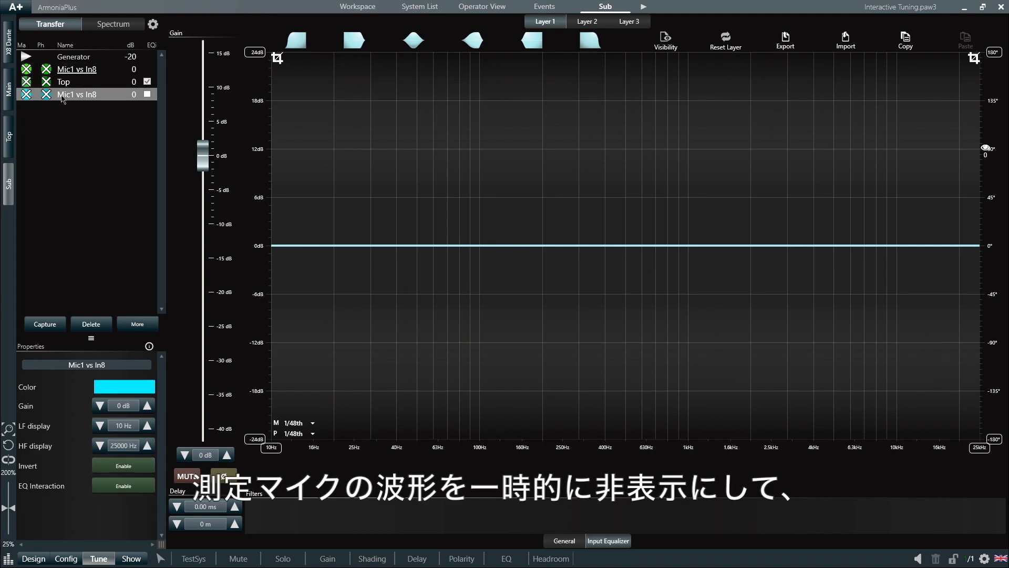
triple_click(105, 363)
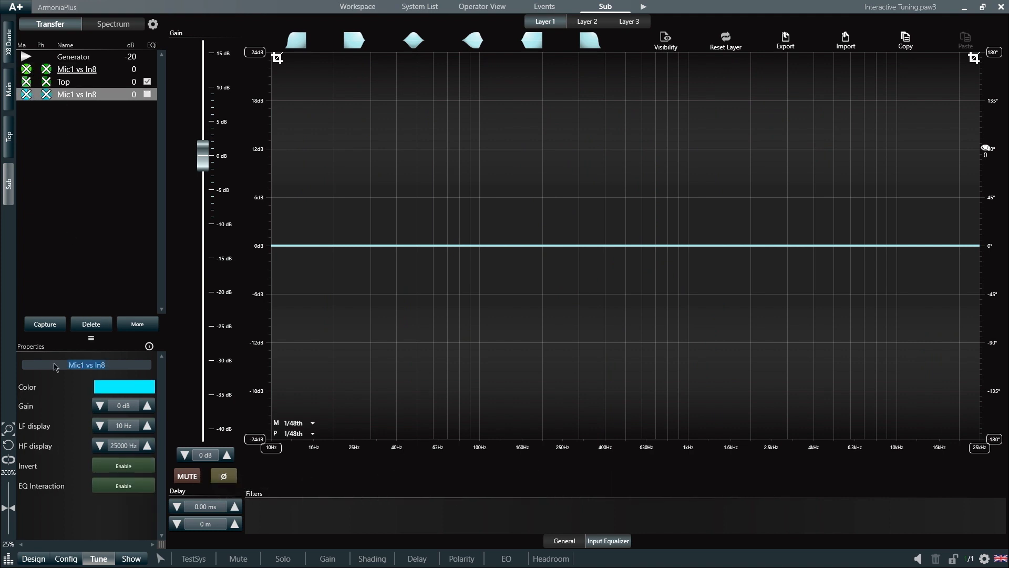
type("Sub")
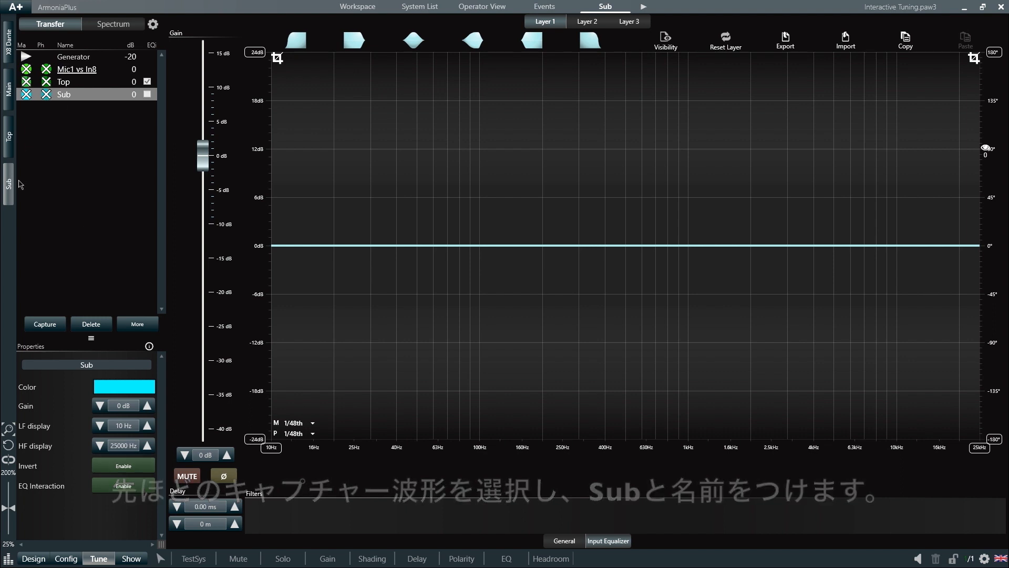
left_click(115, 491)
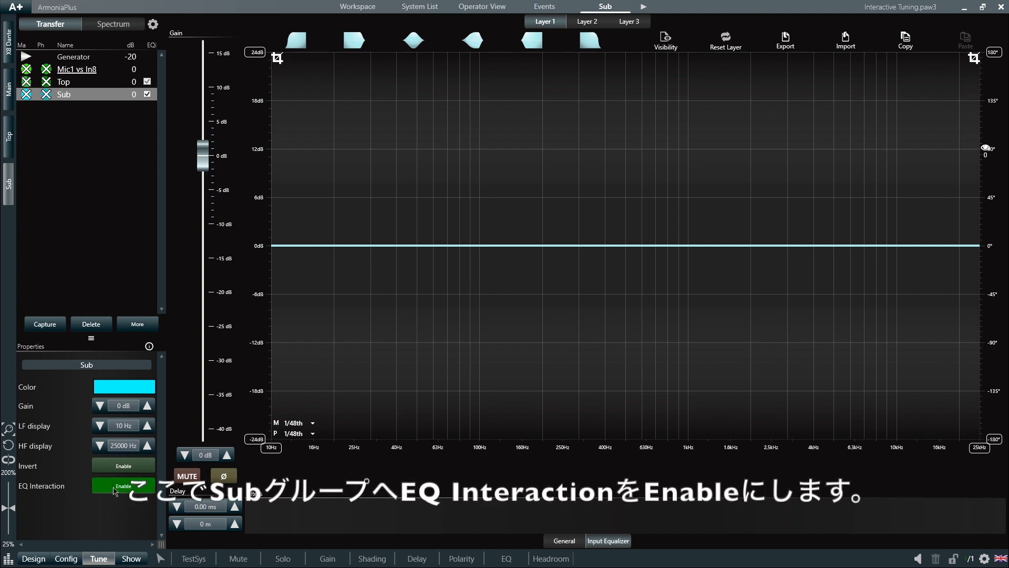
Show the magnitude traces of the Sub and Top captures and crop Top's low-frequency display limit to about 53 Hz.
left_click(26, 95)
left_click(27, 82)
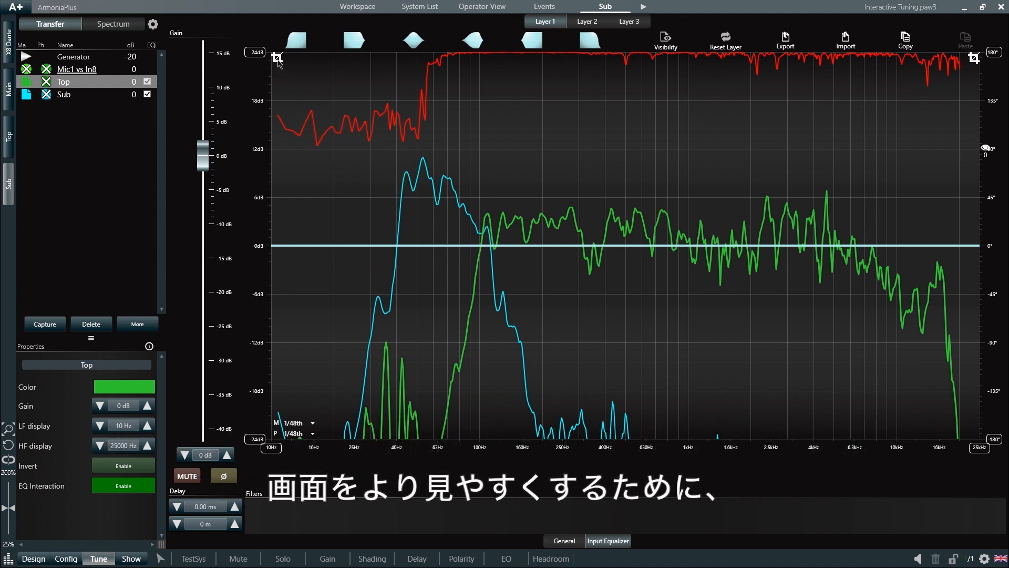
left_click_drag(279, 58, 426, 59)
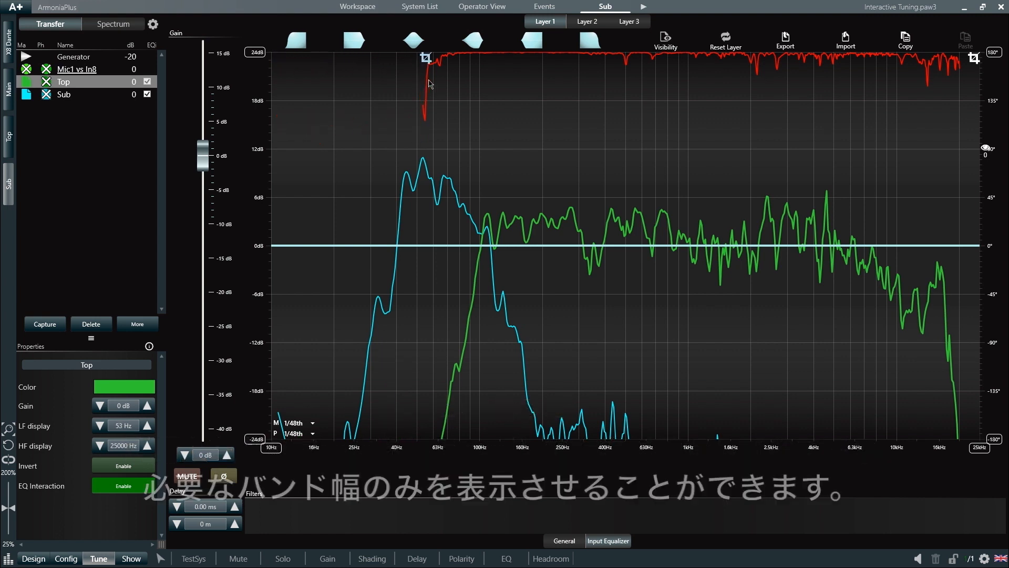
Crop the Sub curve's displayed band to about 20 Hz to 203 Hz.
left_click(100, 94)
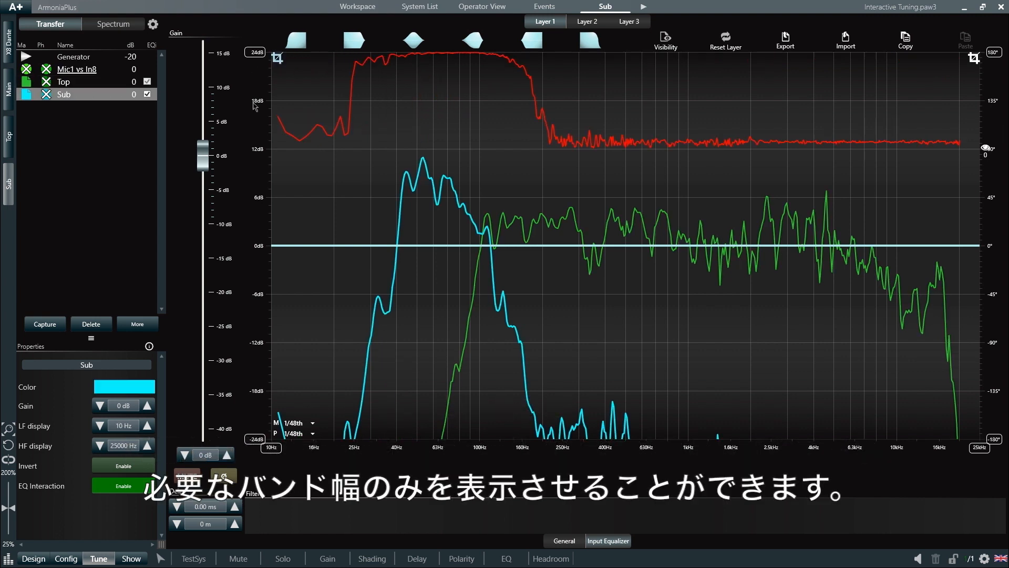
mouse_move(974, 58)
left_mouse_down()
mouse_move(817, 59)
mouse_move(547, 83)
left_mouse_up()
left_click_drag(279, 58, 337, 58)
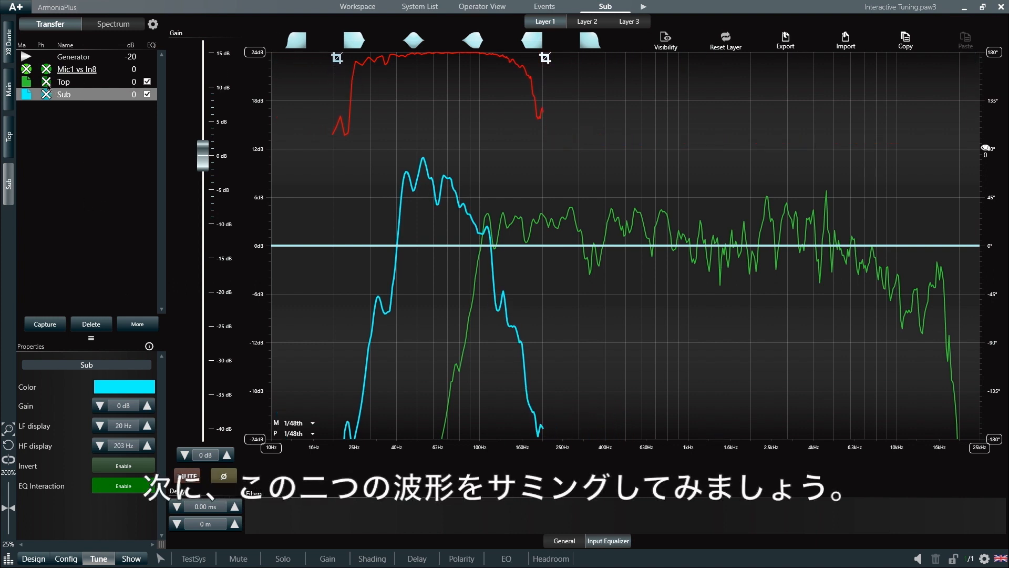
Generate a live Sum curve from the Top and Sub captures and show its magnitude trace.
left_click(127, 331)
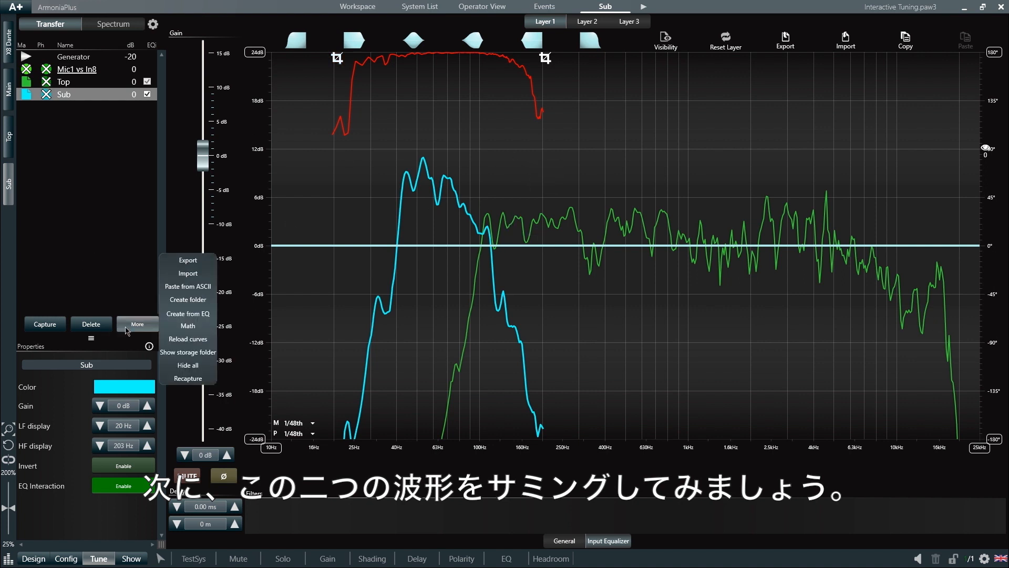
left_click(189, 327)
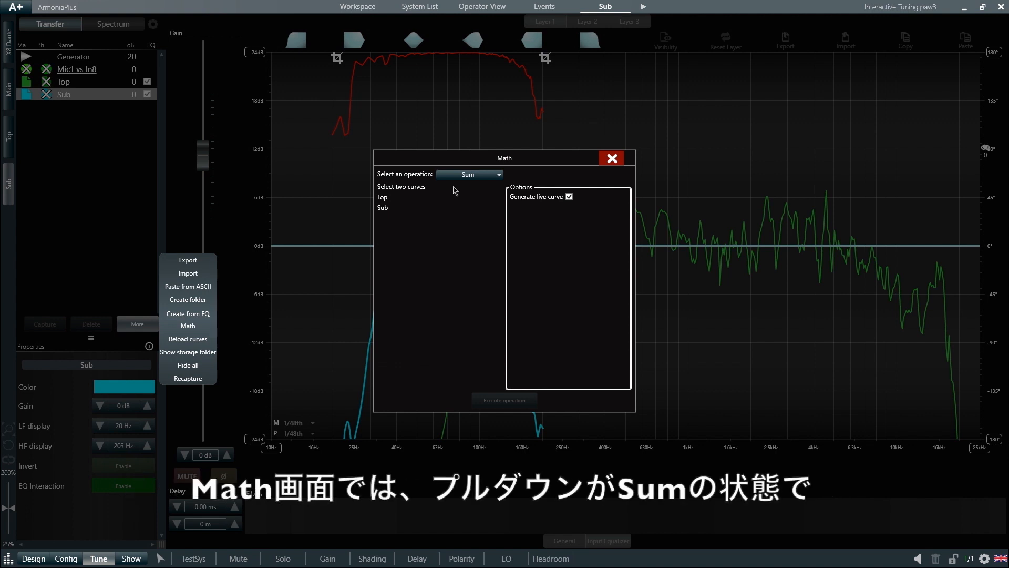
left_click(391, 200)
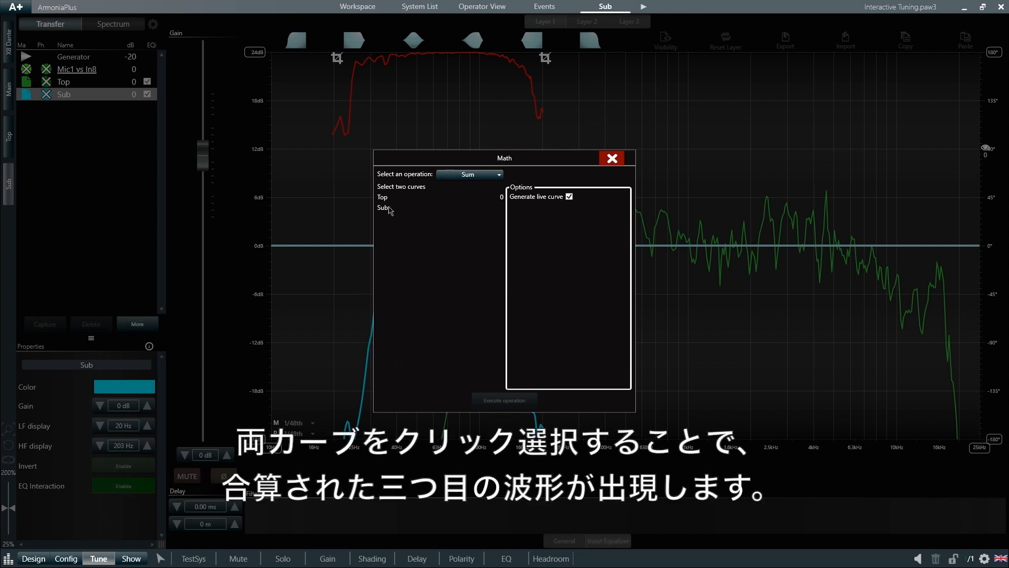
left_click(390, 209)
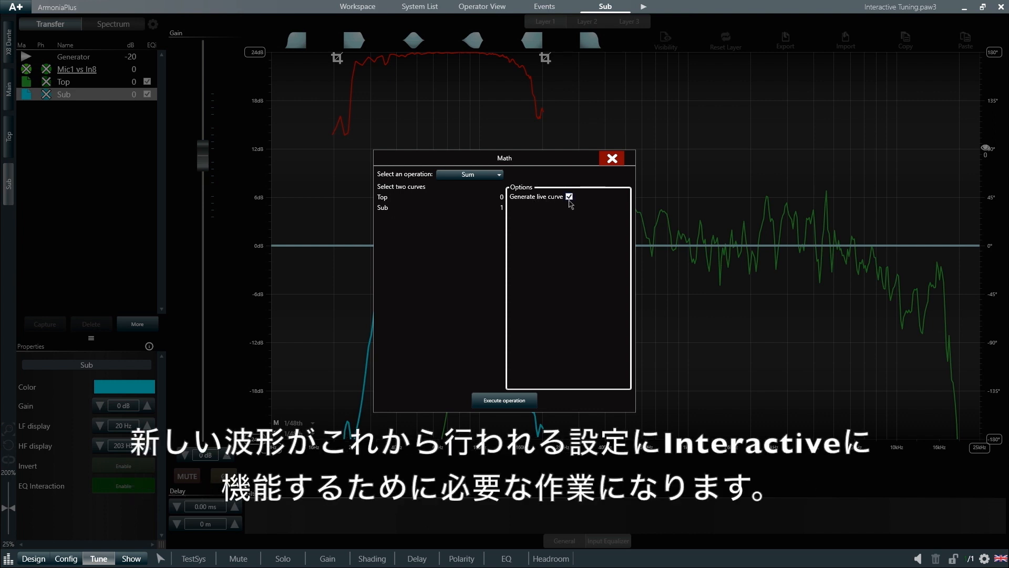
left_click(503, 402)
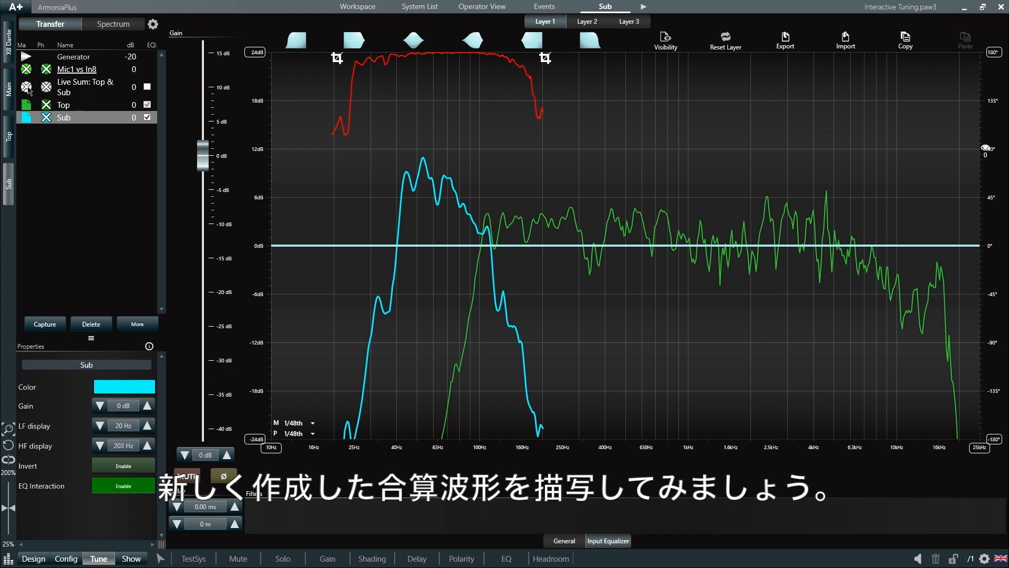
left_click(27, 87)
mouse_move(475, 226)
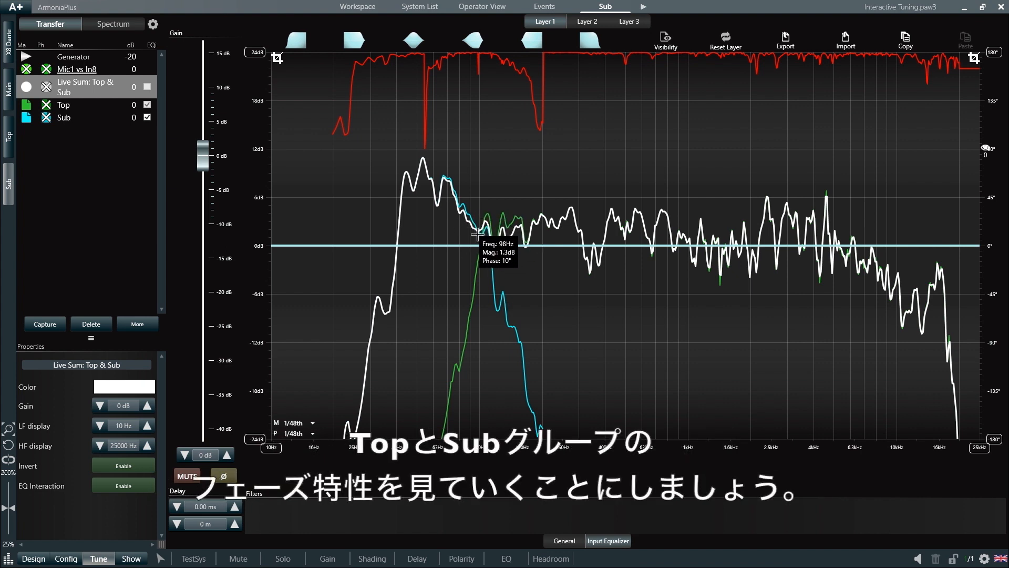
Show the phase traces of the Top and Sub curves and hide their magnitude traces.
left_click(47, 105)
left_click(47, 119)
left_click(27, 106)
left_click(27, 119)
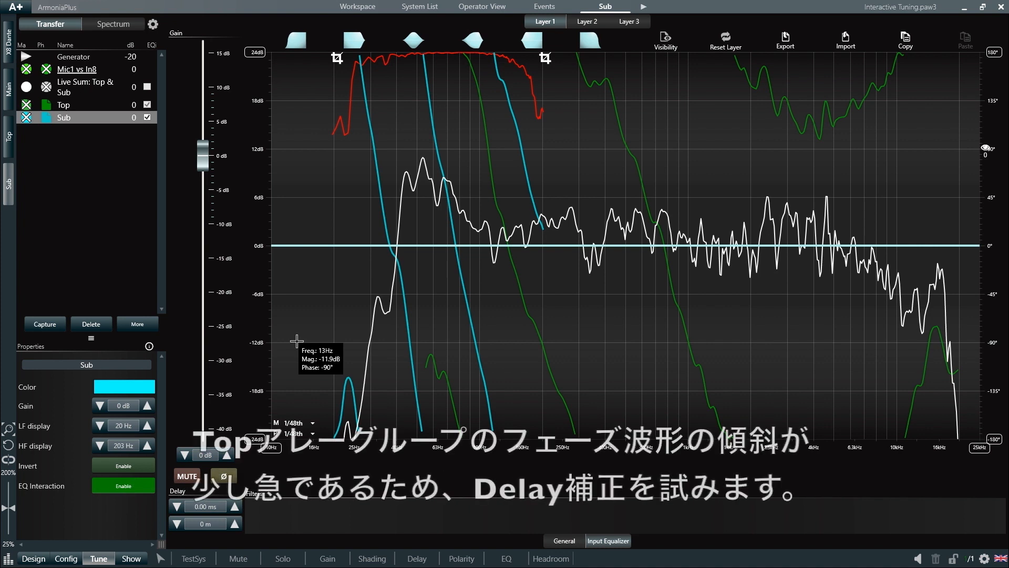
Set the Top group's delay to 0.75 ms and invert its polarity.
left_click(9, 151)
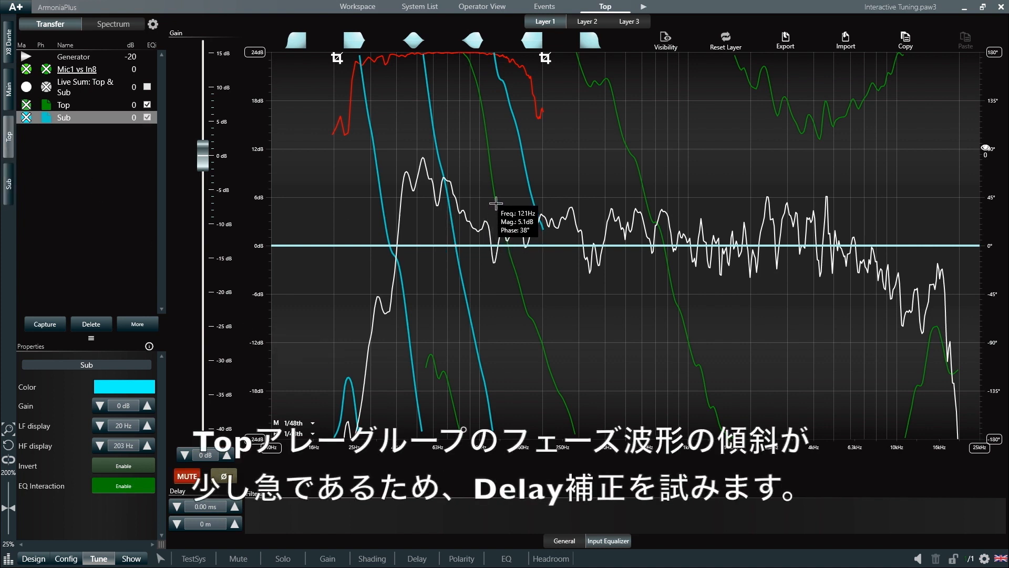
left_click(234, 507)
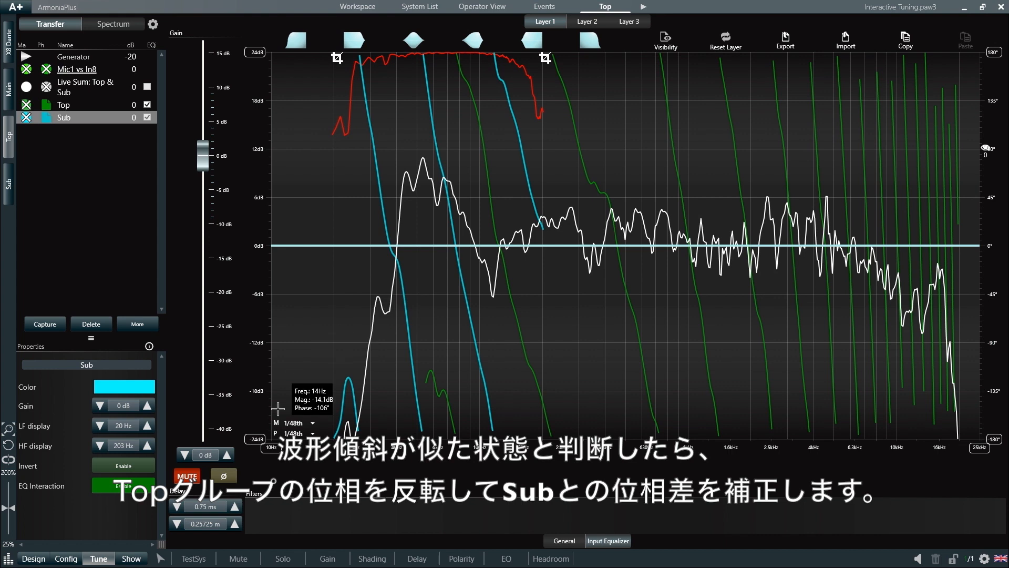
left_click(225, 476)
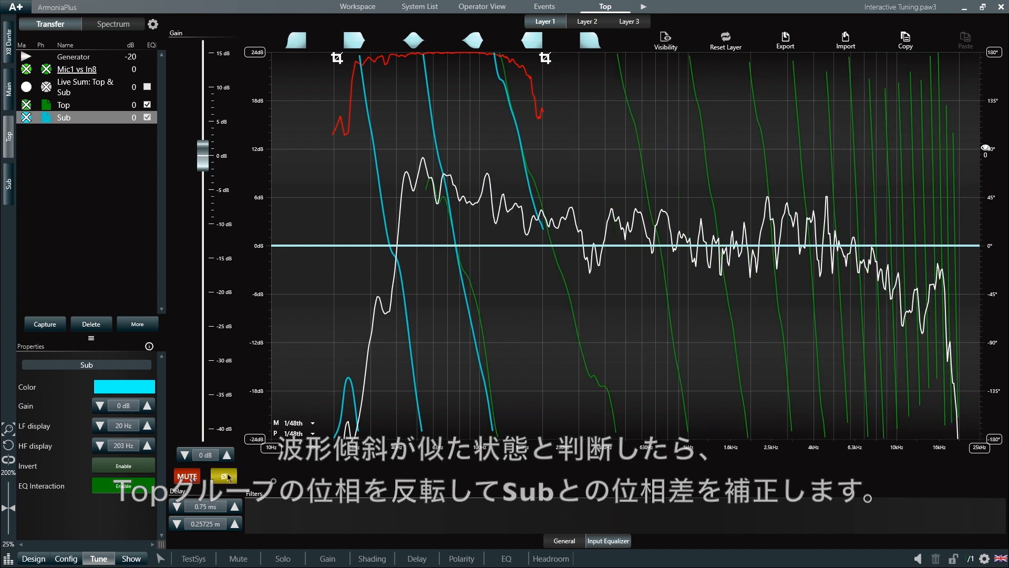
Fine-tune the Top group's delay to 0.92 ms and compare the sum with its polarity inversion off and on, leaving it on.
left_click(234, 506)
left_click(235, 507)
left_click(234, 506)
left_click(234, 506)
left_click(235, 506)
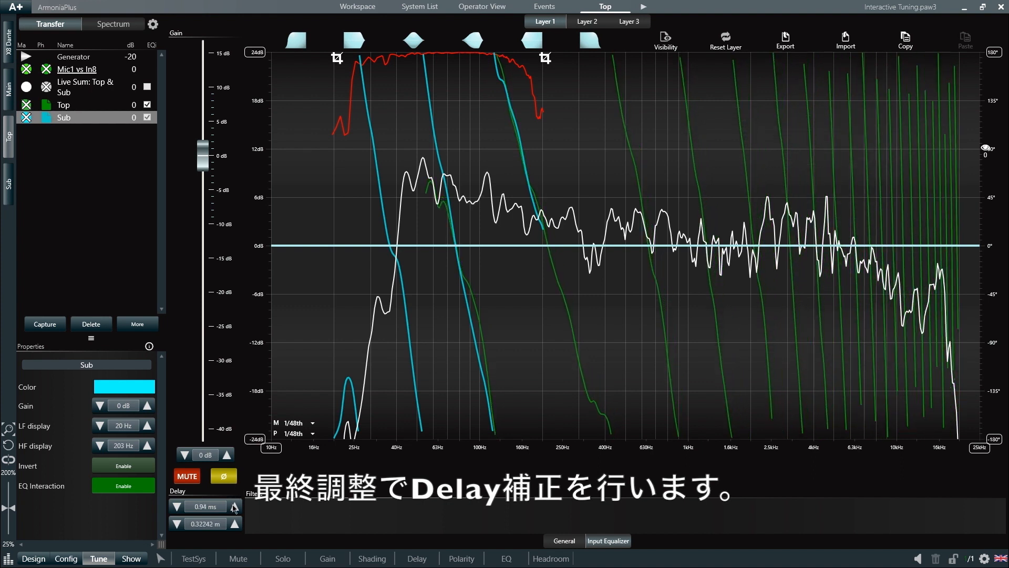
left_click(178, 507)
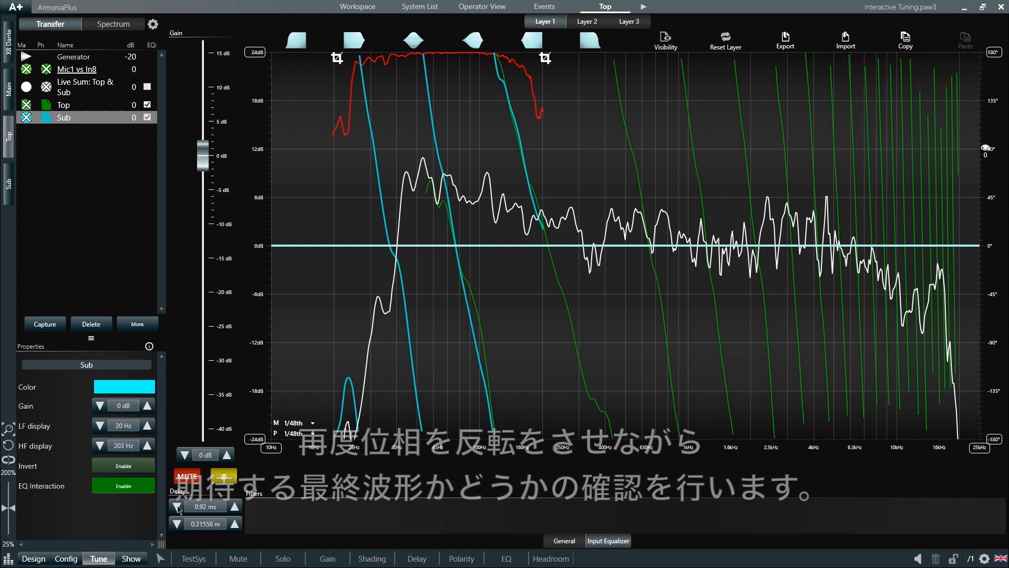
left_click(224, 474)
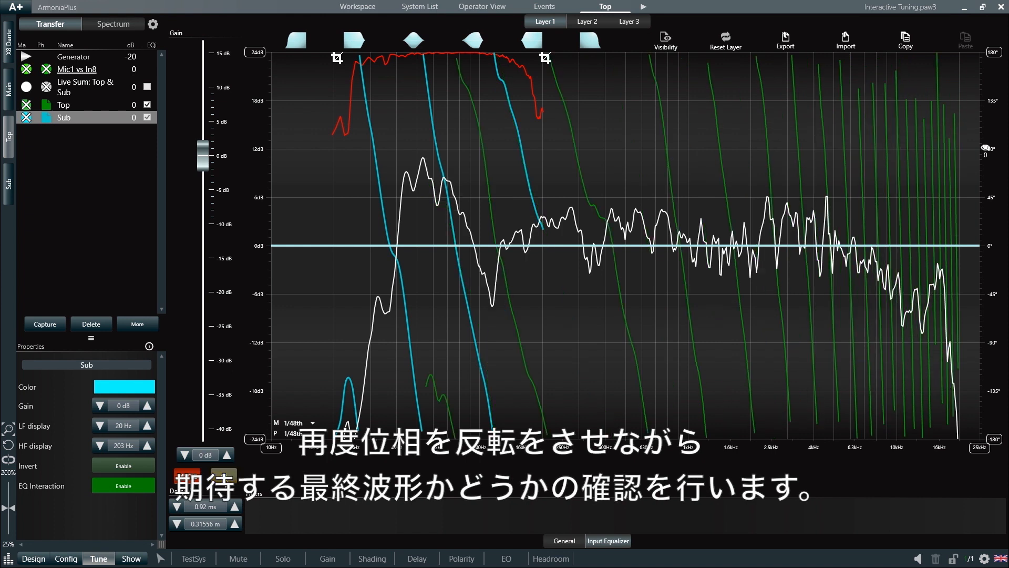
left_click(224, 475)
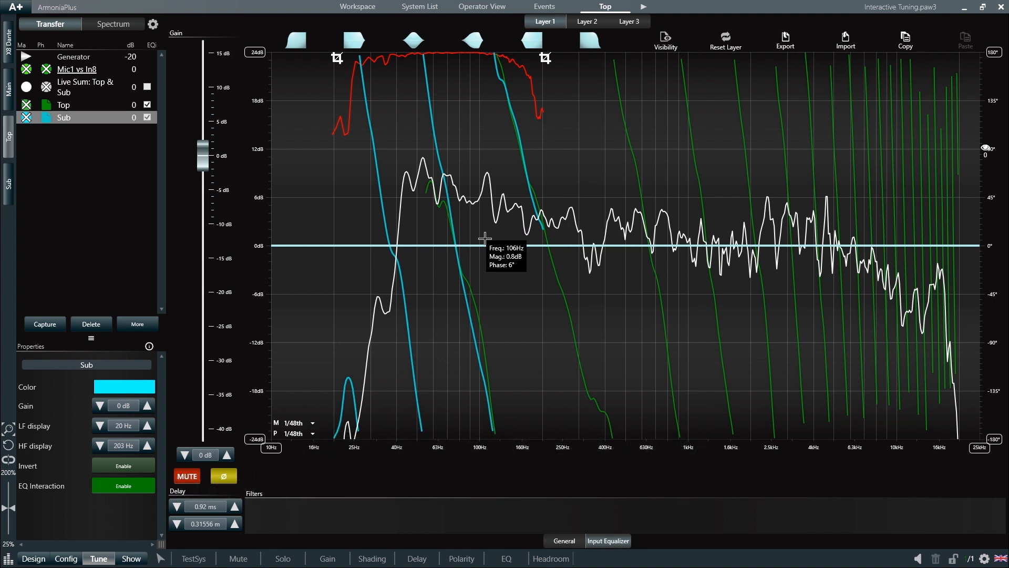
Hide the Top and Sub phase traces and enable EQ Interaction of the live sum curve for the Main group.
left_click(47, 105)
left_click(47, 117)
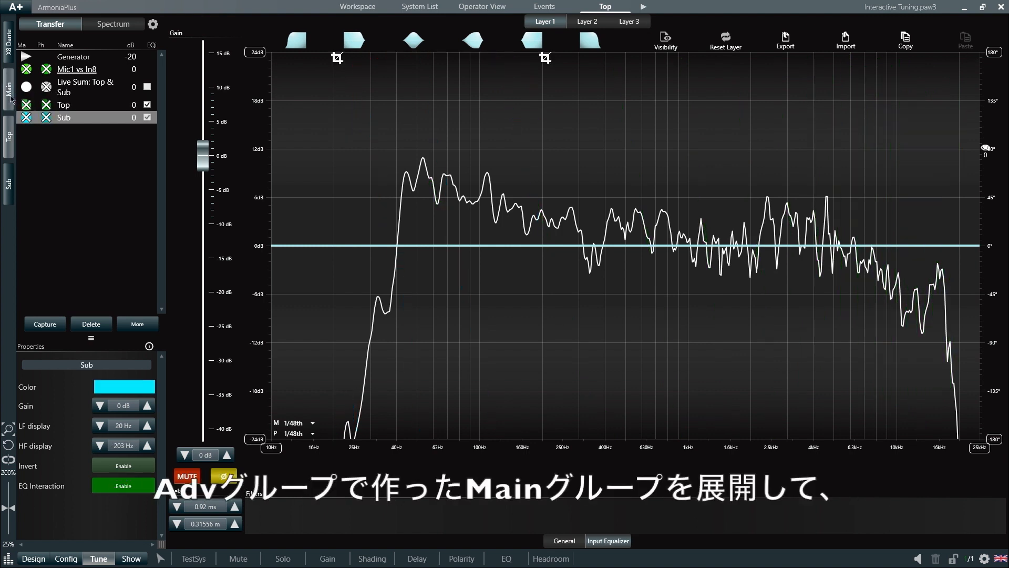
left_click(9, 90)
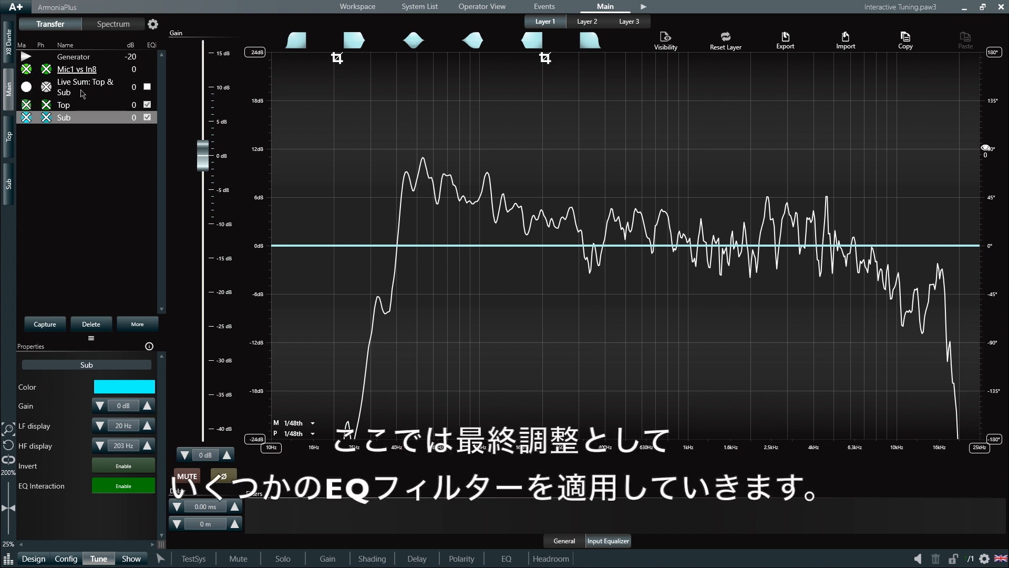
left_click(147, 87)
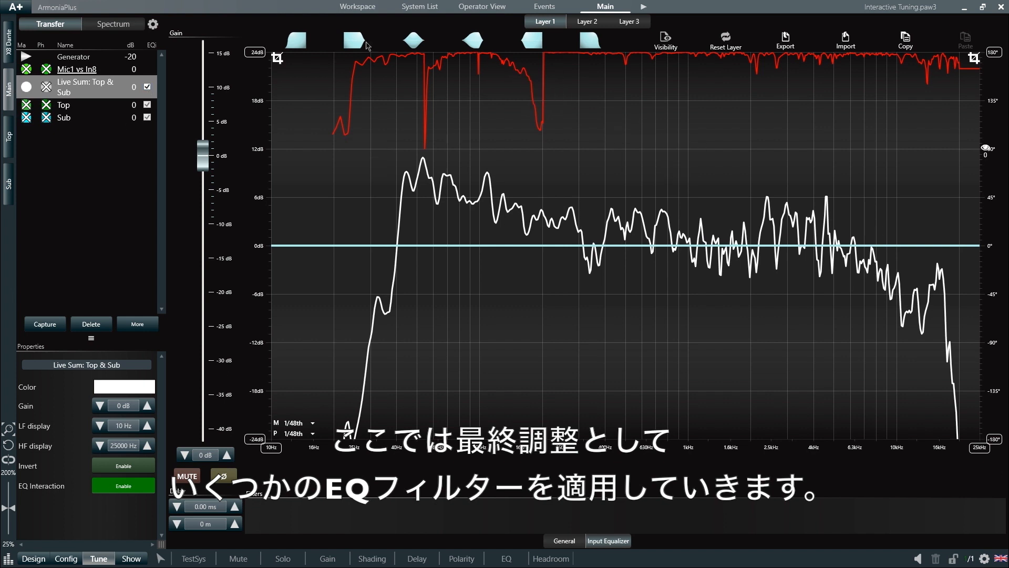
Add two parametric EQ filters to the Main group, -1.4 dB at 557 Hz and -3.5 dB at 3.129 kHz.
left_click_drag(413, 40, 635, 256)
left_click_drag(415, 42, 791, 277)
Add an asymmetric EQ filter to the Main group from 35 Hz to 160 Hz at -2.2 dB, with 0.67 and 1.7 octave slopes.
left_click_drag(473, 40, 488, 220)
left_click_drag(623, 247, 644, 247)
left_click_drag(590, 232, 523, 232)
left_click_drag(353, 245, 364, 245)
left_click_drag(453, 218, 453, 263)
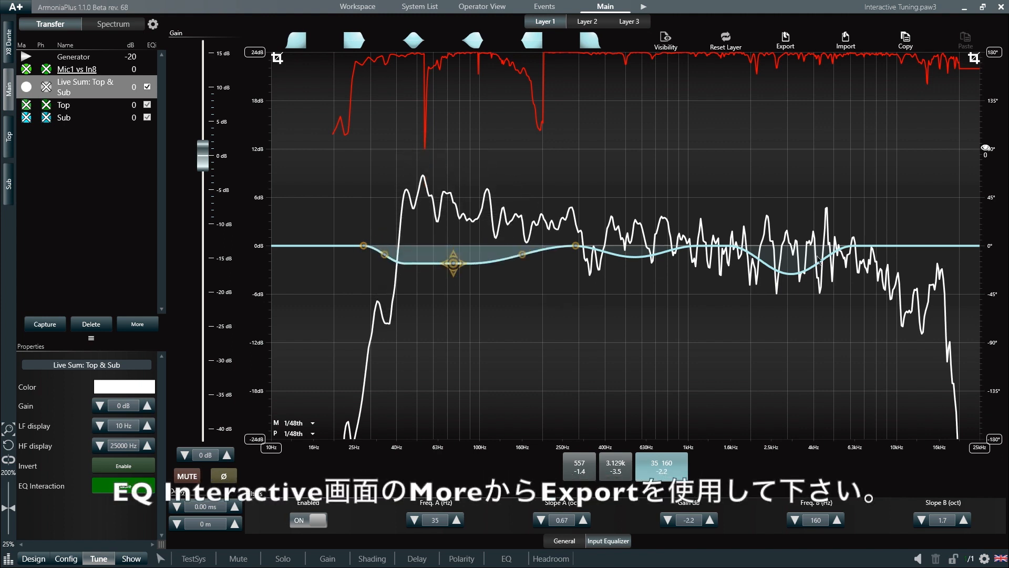
Open the additional curve operations for exporting the live sum curve.
left_click(127, 326)
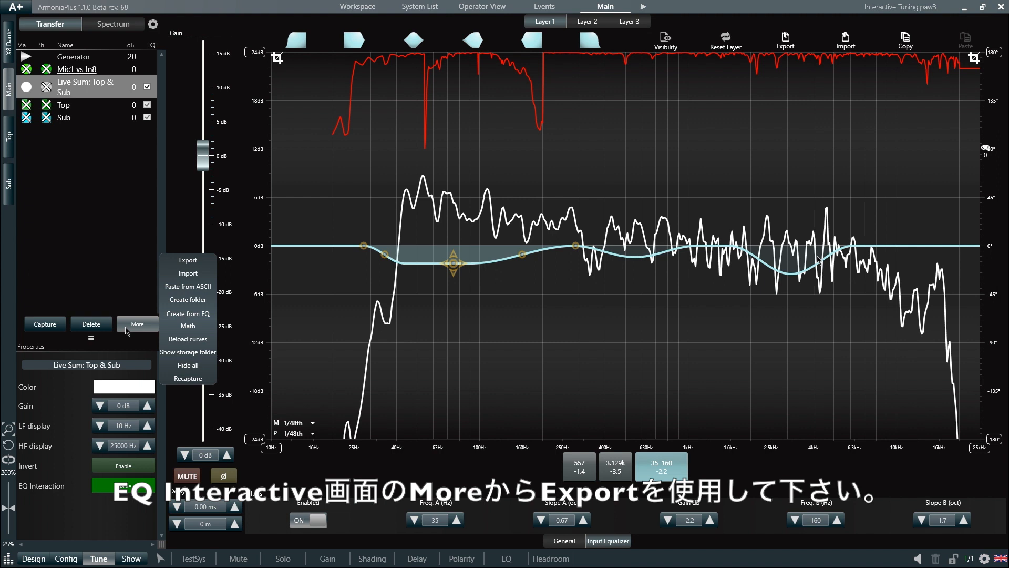